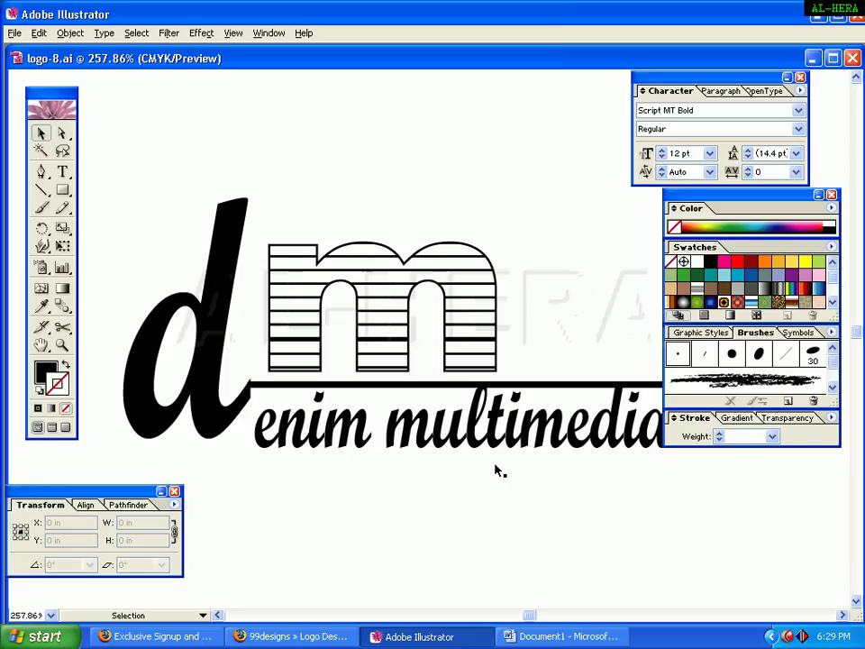
Step: Add the text "denim multimedia" in Script MT Bold at about 64 pt in the empty area below the existing logo
left_click_drag(497, 468, 445, 278)
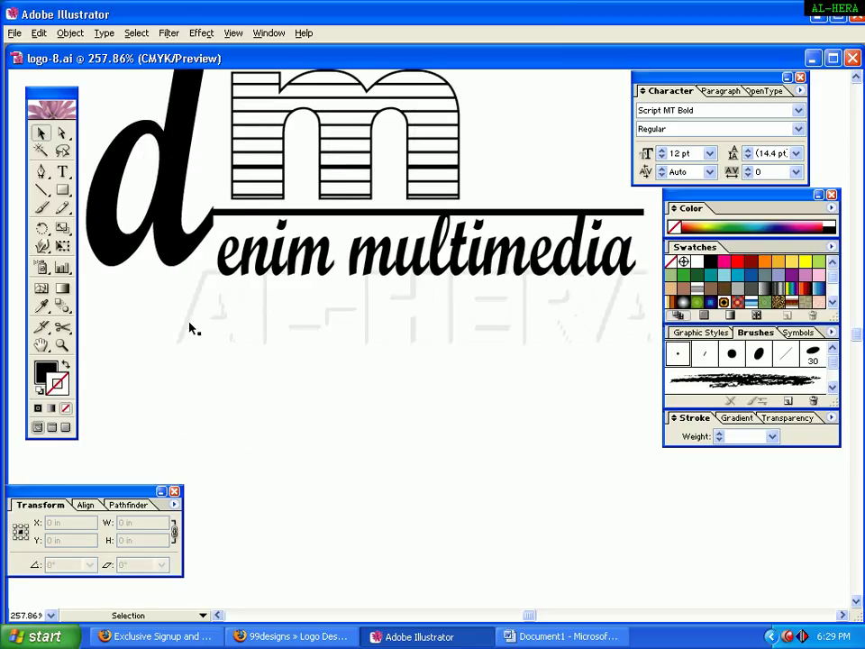
key("ctrl+minus")
key("ctrl+minus")
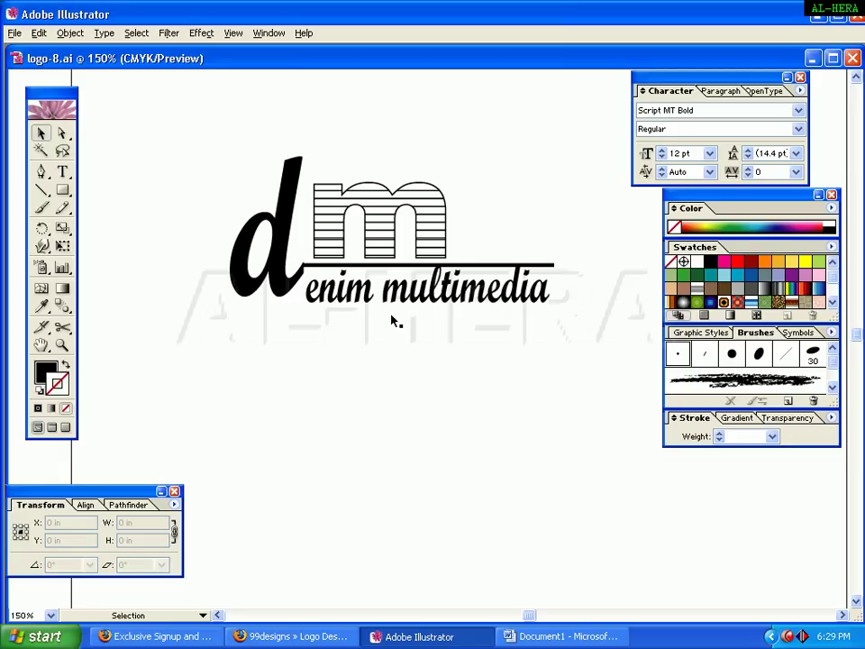
key("space")
left_click_drag(448, 333, 416, 251)
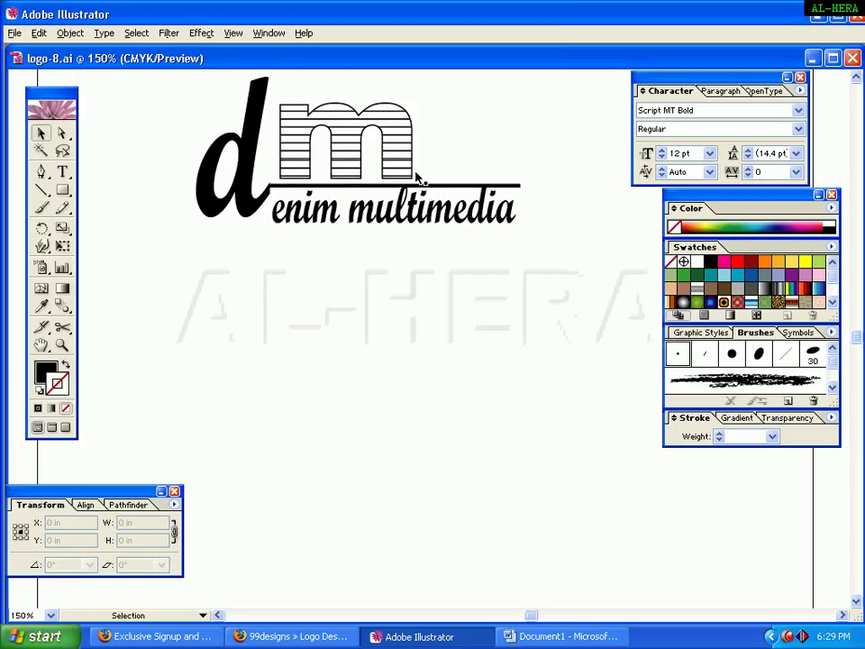
key("ctrl+v")
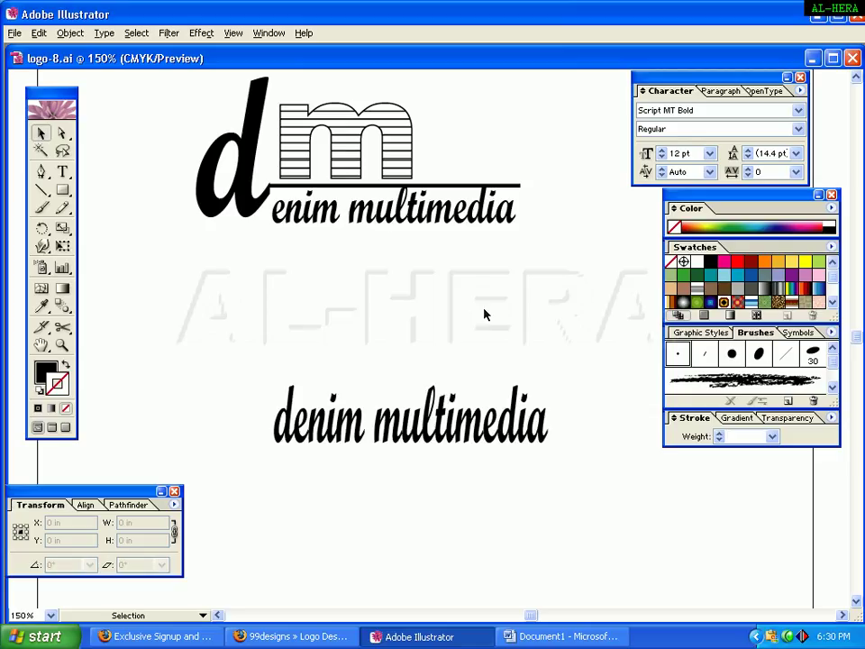
left_click(410, 438)
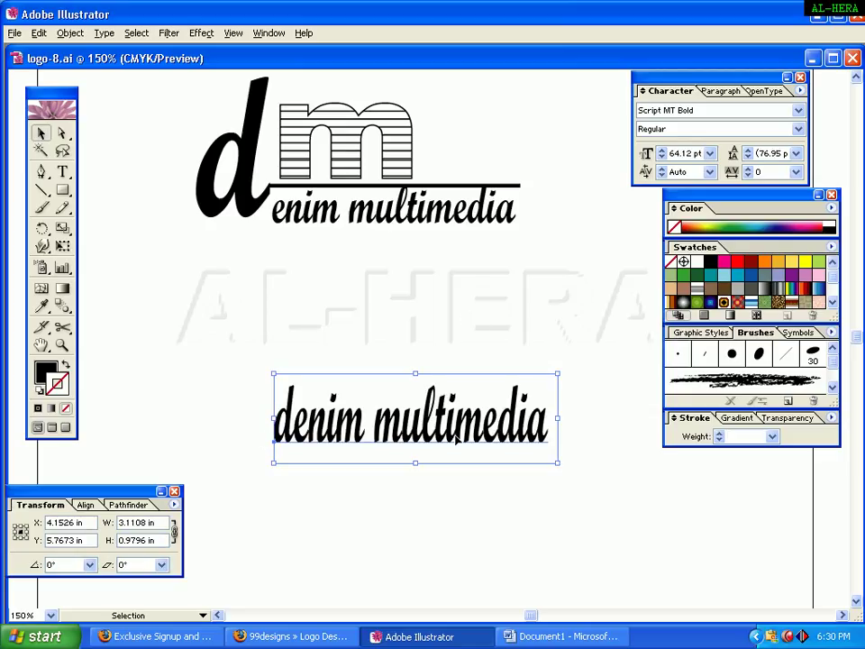
left_click(707, 109)
left_click(655, 76)
left_click(478, 352)
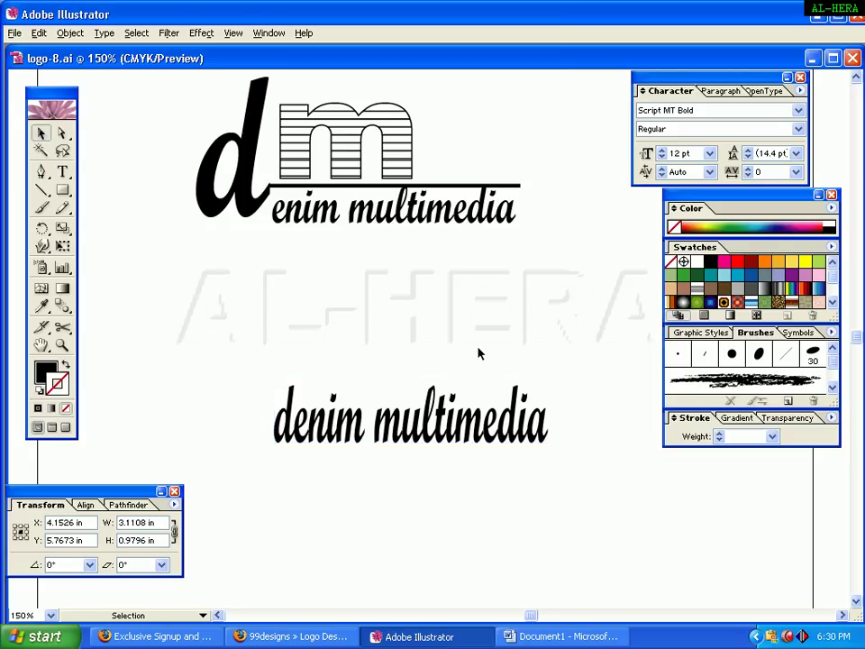
Step: Cut the initial "d" out of the new "denim multimedia" text and paste it as a separate text object
left_click(298, 415)
double_click(297, 415)
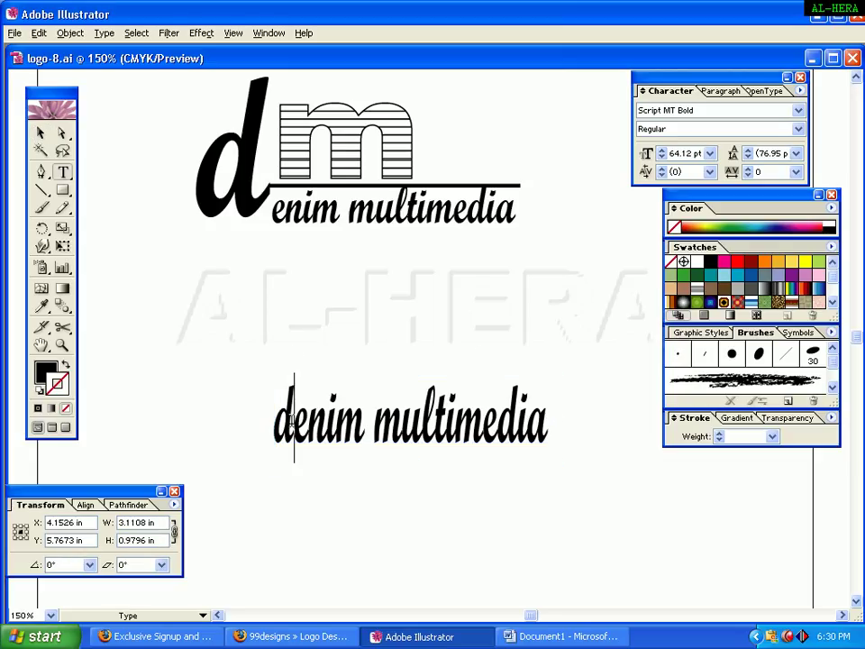
key("ctrl+a")
left_click(276, 419)
key("shift+Right")
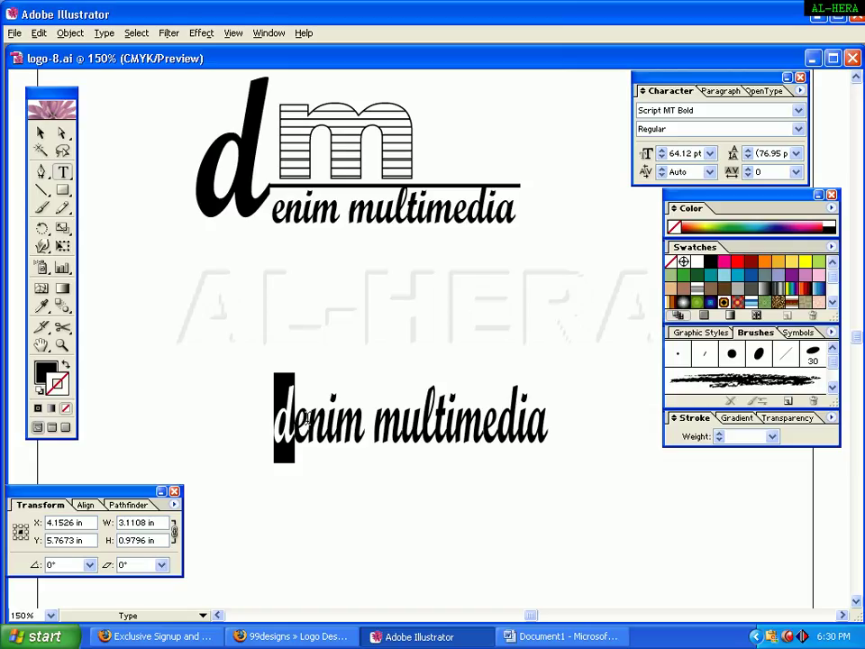
key("ctrl+x")
left_click(41, 133)
left_click(225, 180)
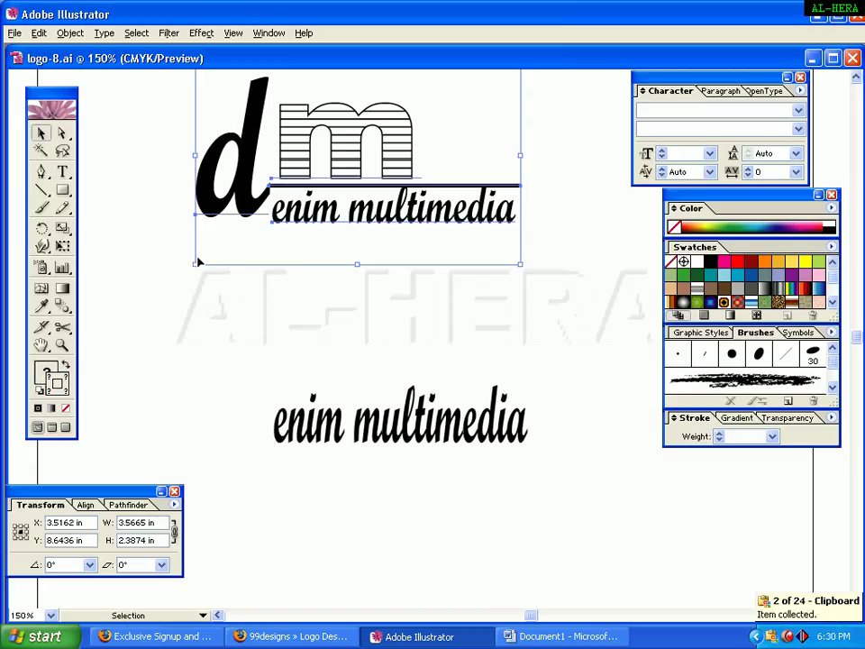
left_click(193, 363)
key("ctrl+v")
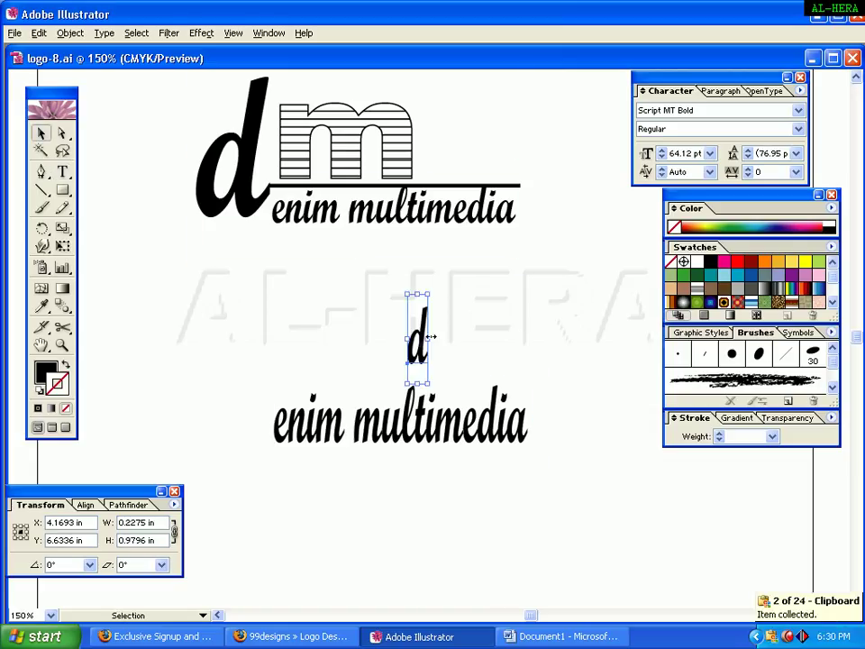
Step: Move "enim multimedia" down, then enlarge the separate "d" to about 177 pt and place it just before and above that text
left_click_drag(407, 417, 418, 492)
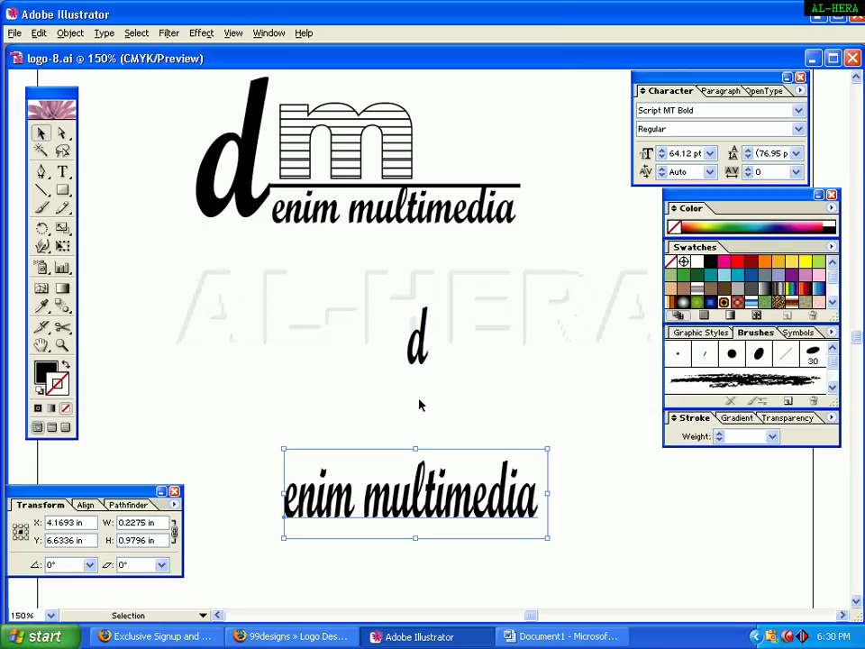
left_click_drag(409, 361, 267, 506)
left_click_drag(286, 443, 356, 341)
left_click_drag(292, 414, 262, 389)
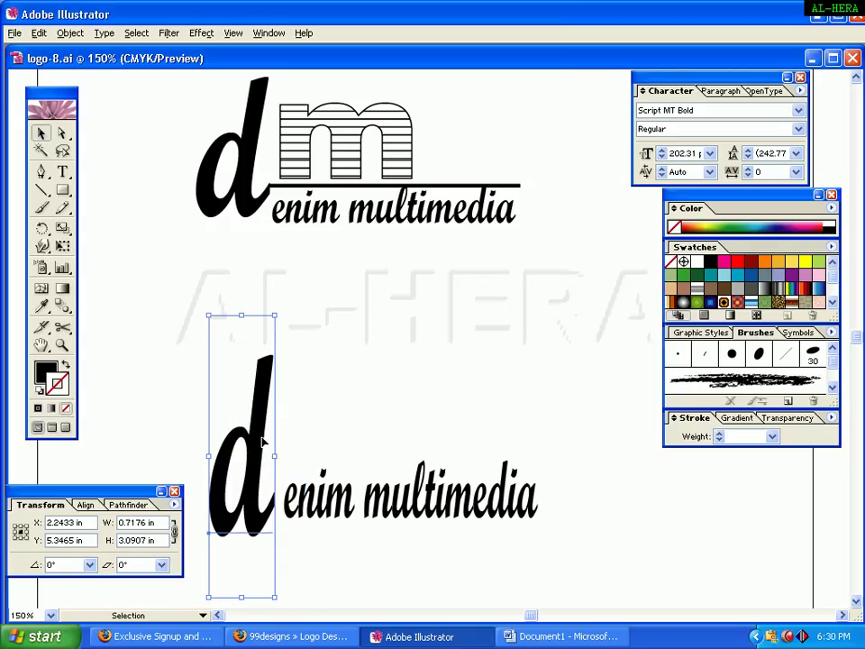
left_click_drag(275, 315, 271, 333)
left_click_drag(256, 409, 273, 376)
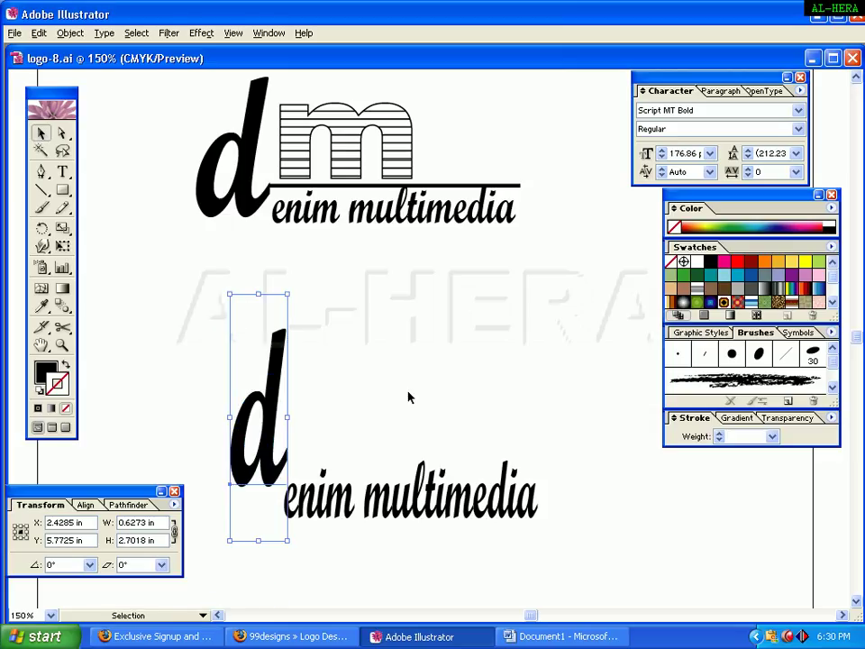
left_click(427, 292)
Step: Draw a horizontal Pen line about 2.71 in long from the d's tail above "enim multimedia", with a black stroke and no fill
left_click(40, 172)
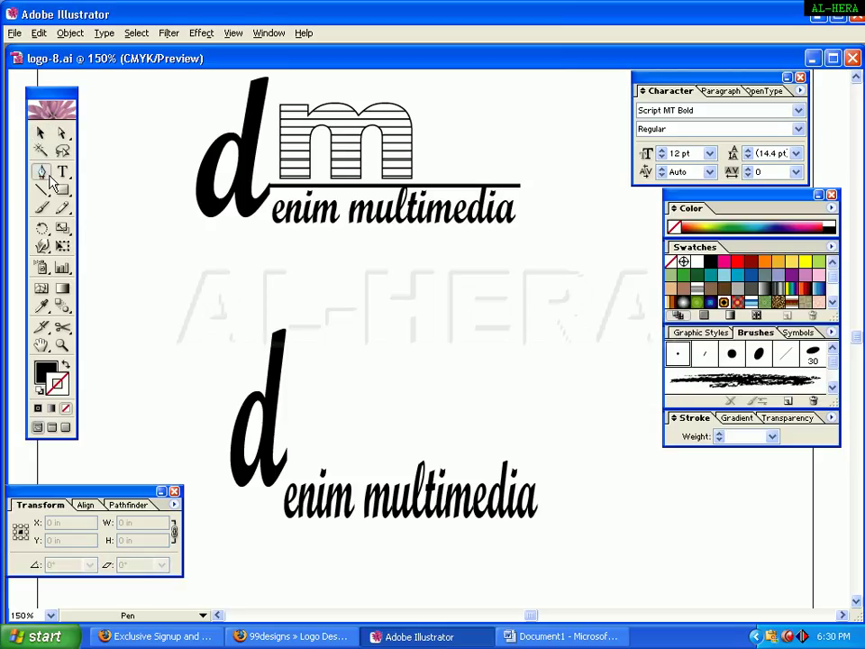
left_click(286, 448)
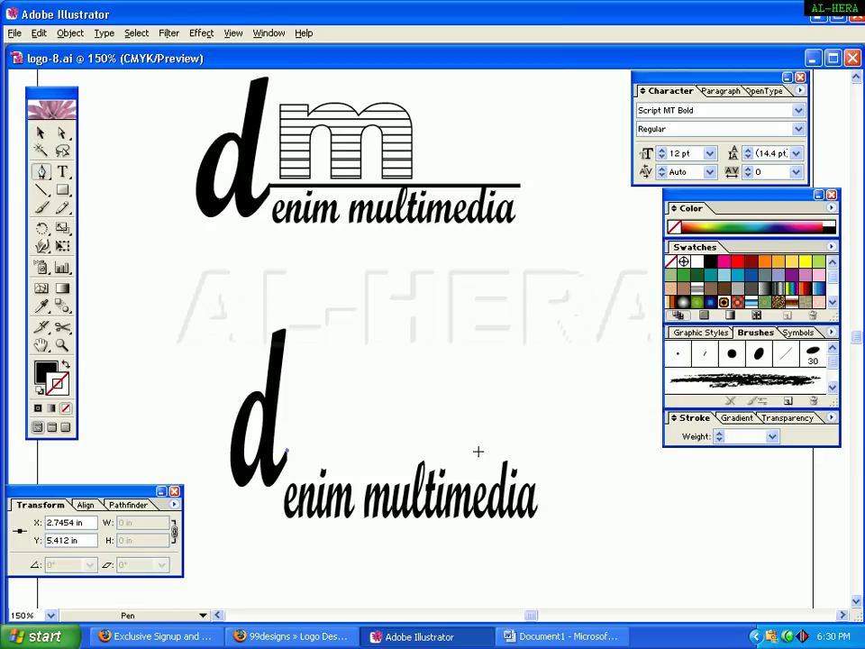
left_click(534, 450, "shift")
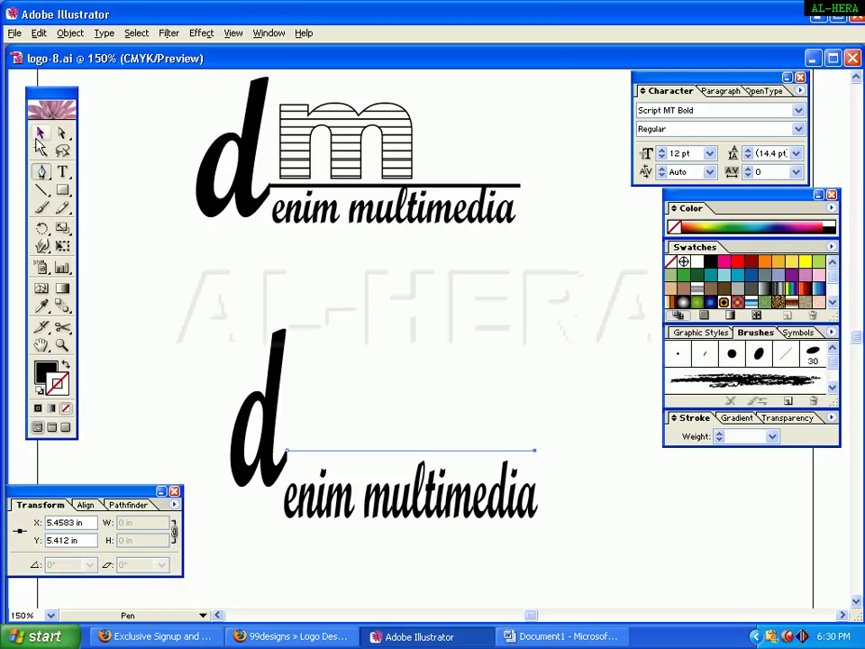
left_click(41, 133)
left_click(65, 364)
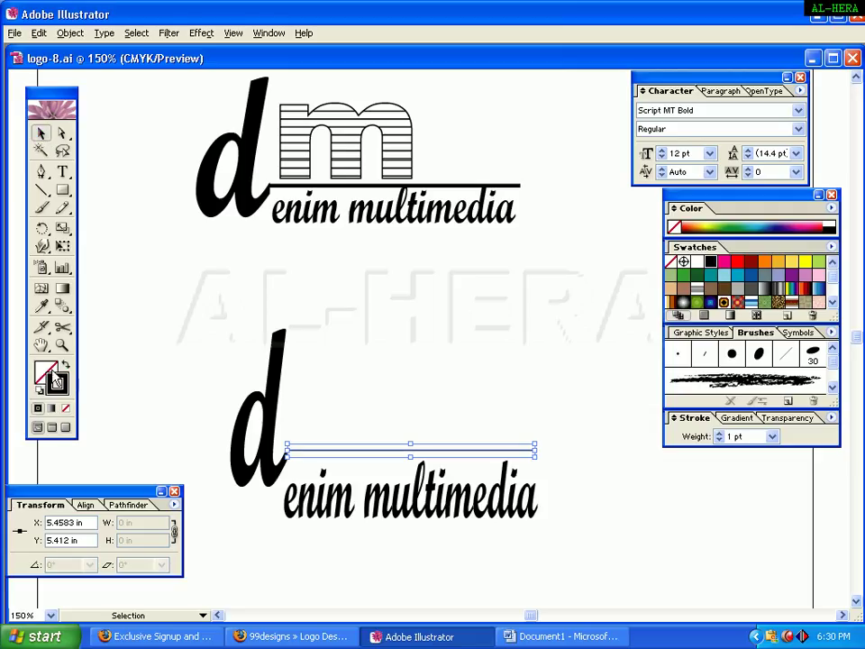
left_click(472, 415)
Step: Set the line's stroke weight to 3 pt and move "enim multimedia" up closer beneath the line
left_click(400, 456)
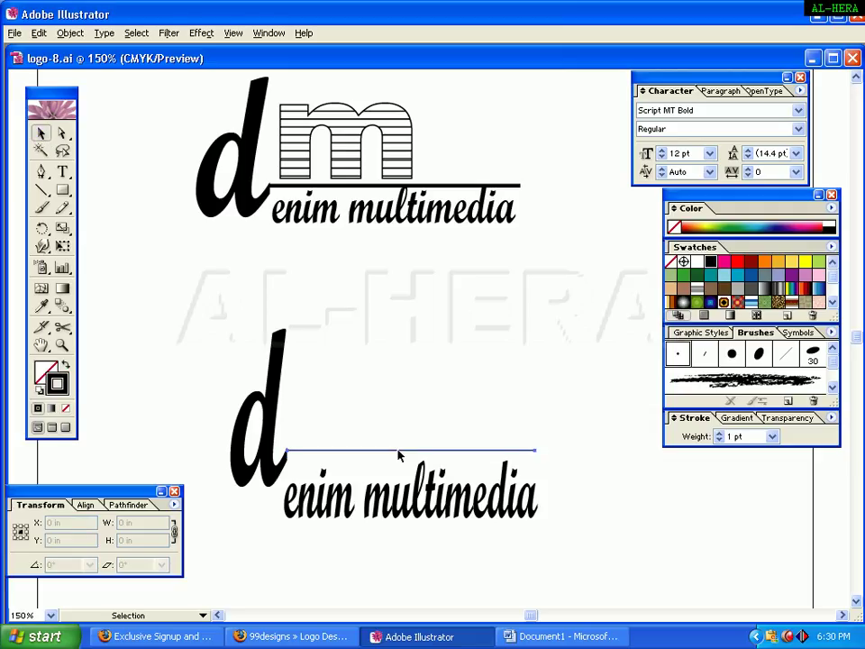
left_click(771, 436)
left_click(743, 245)
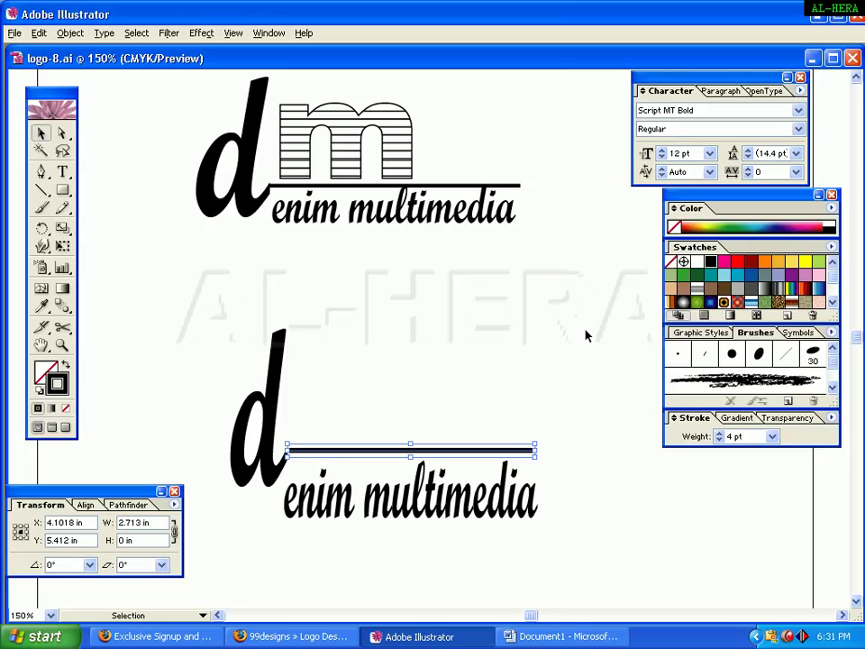
left_click(771, 436)
left_click(736, 233)
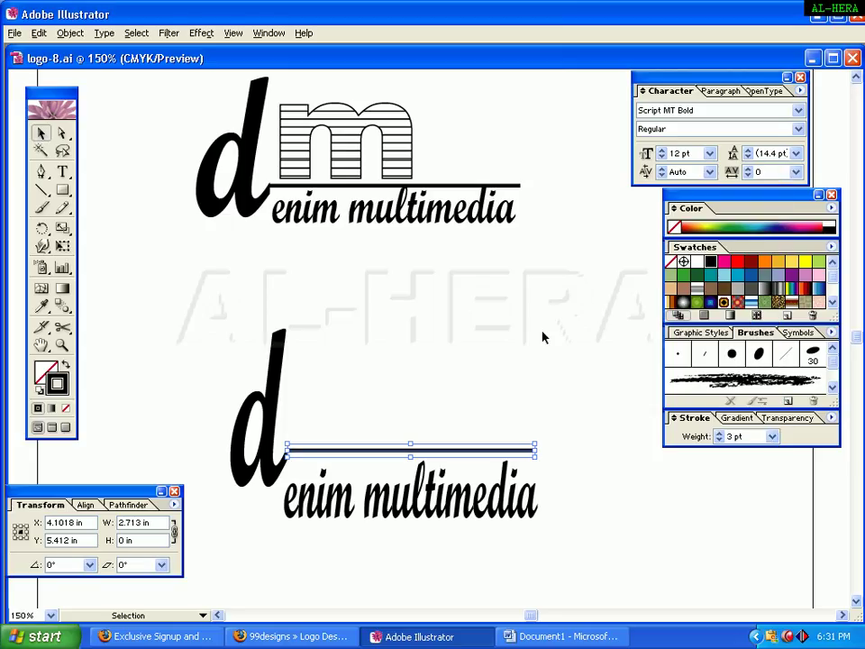
left_click(379, 453)
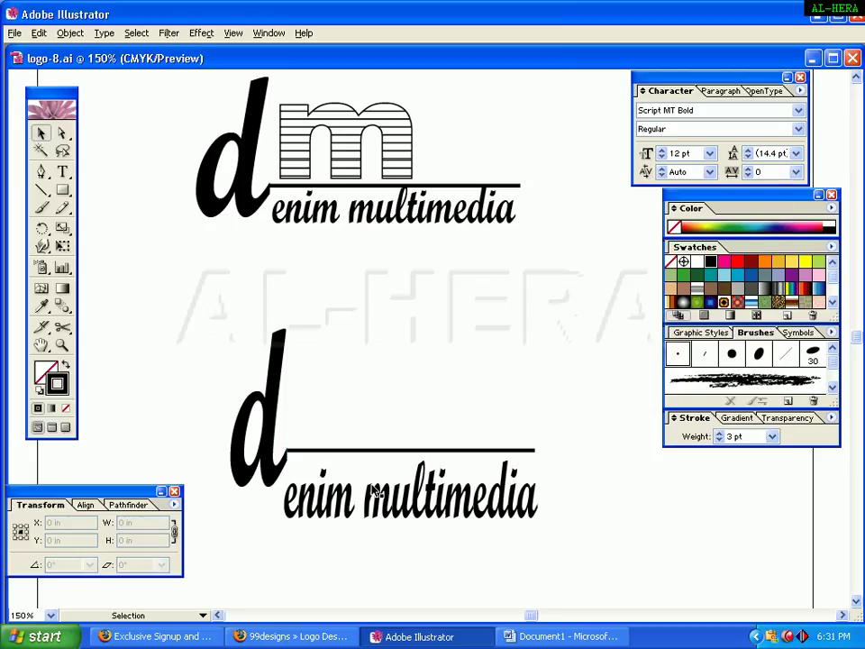
left_click(410, 491)
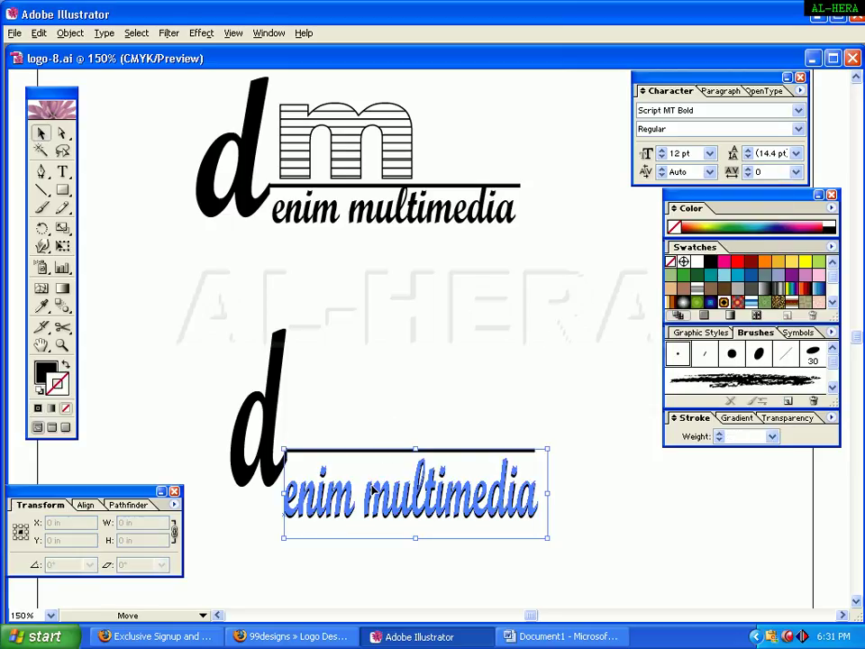
left_click(395, 372)
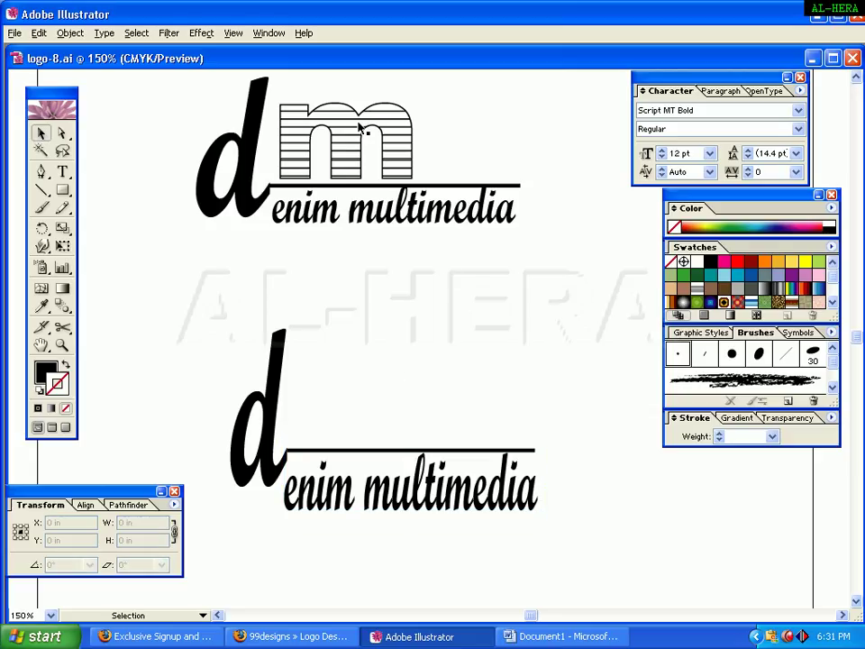
Step: Copy the letter "m" from the Word document and place it in Illustrator in Arial Black, to the right of "enim multimedia"
left_click(63, 171)
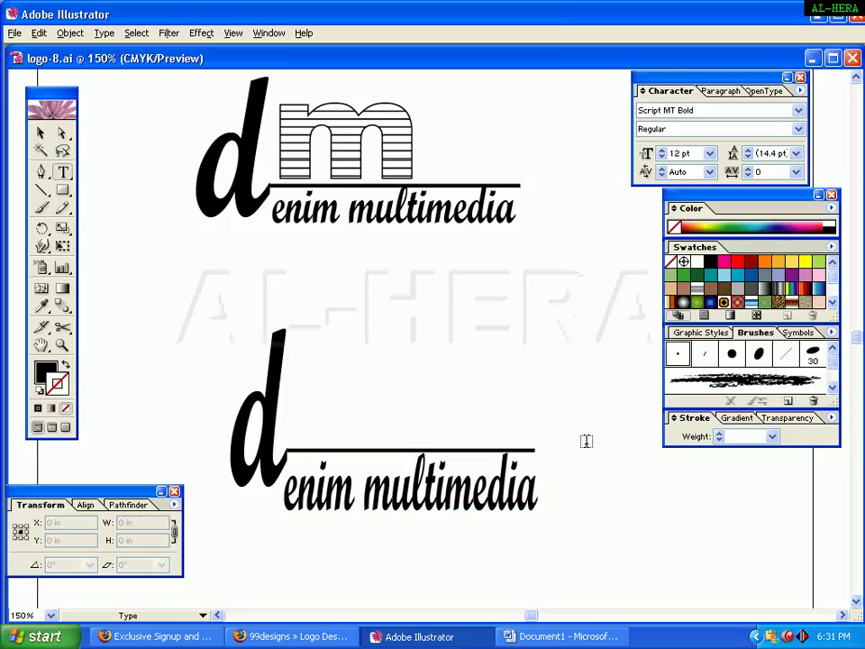
left_click(50, 135)
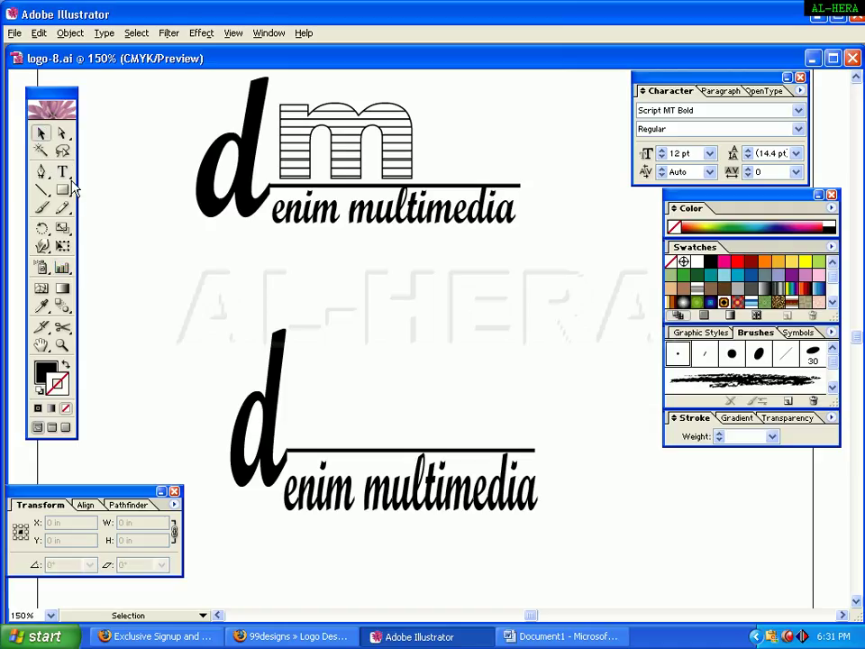
left_click(62, 171)
left_click(693, 508)
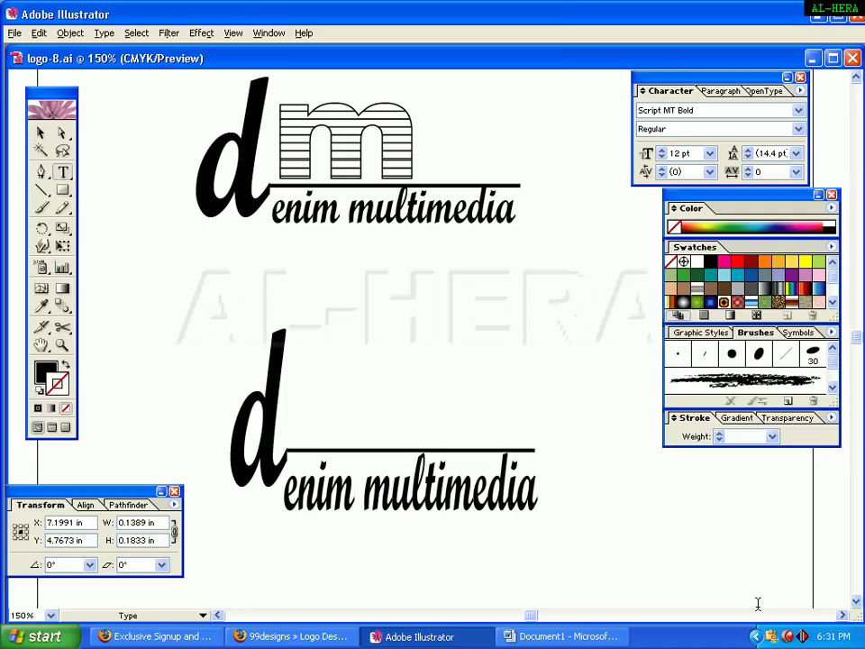
key("alt+Tab")
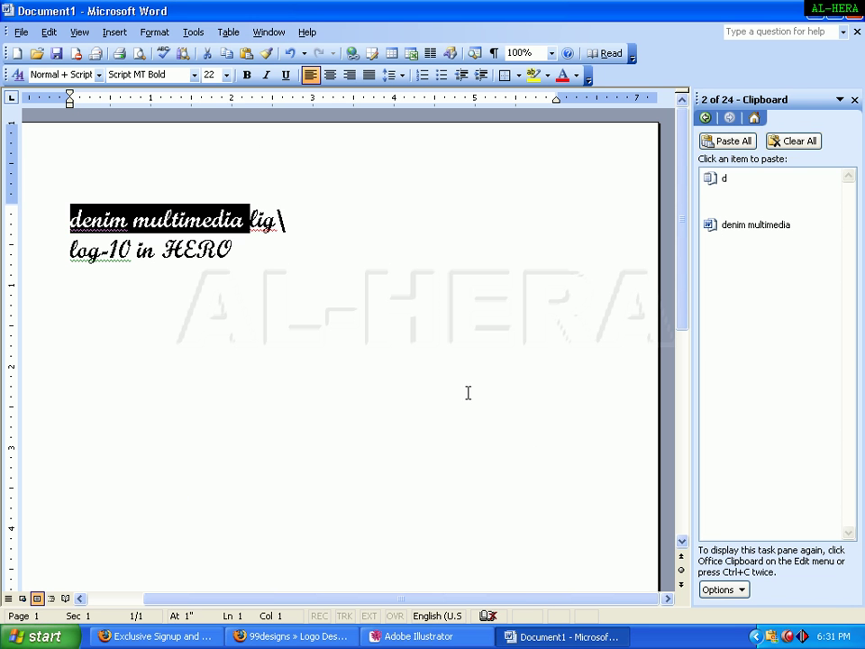
left_click(285, 274)
left_click_drag(135, 219, 142, 218)
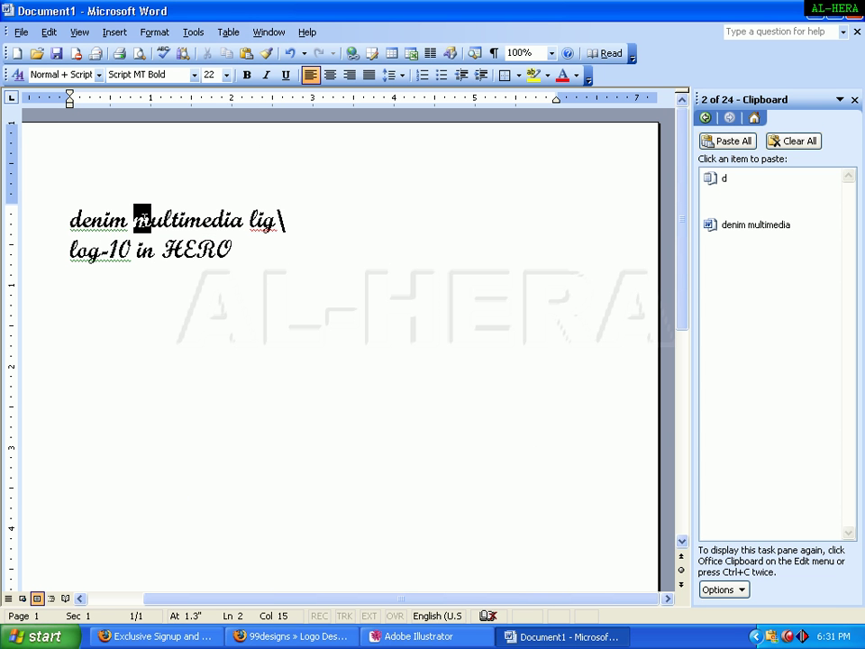
key("alt+Tab")
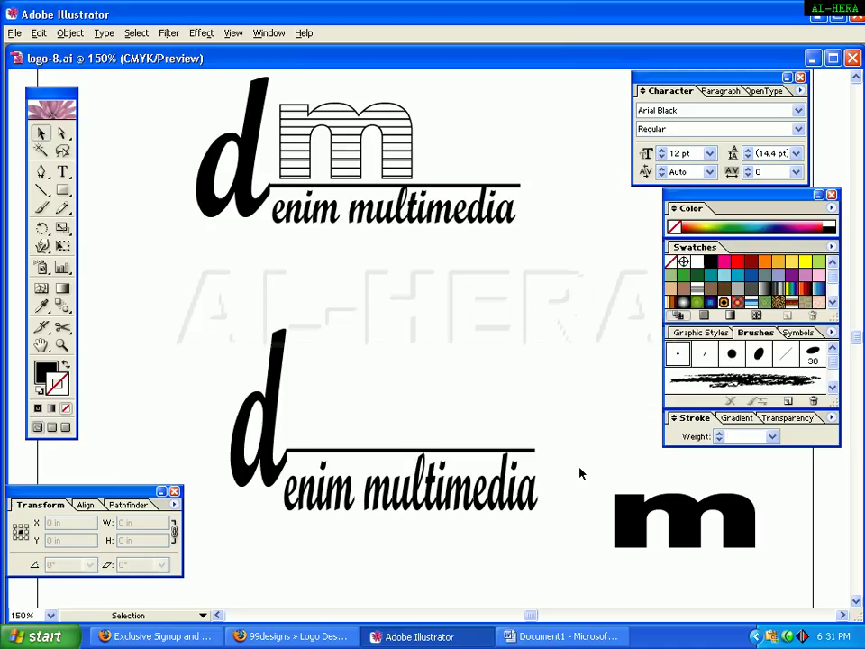
left_click(637, 512)
left_click(569, 343)
Step: Draw a horizontal Pen line about 1.78 in long to the left of the original logo, with a 1 pt black stroke and no fill
left_click_drag(264, 351, 442, 388)
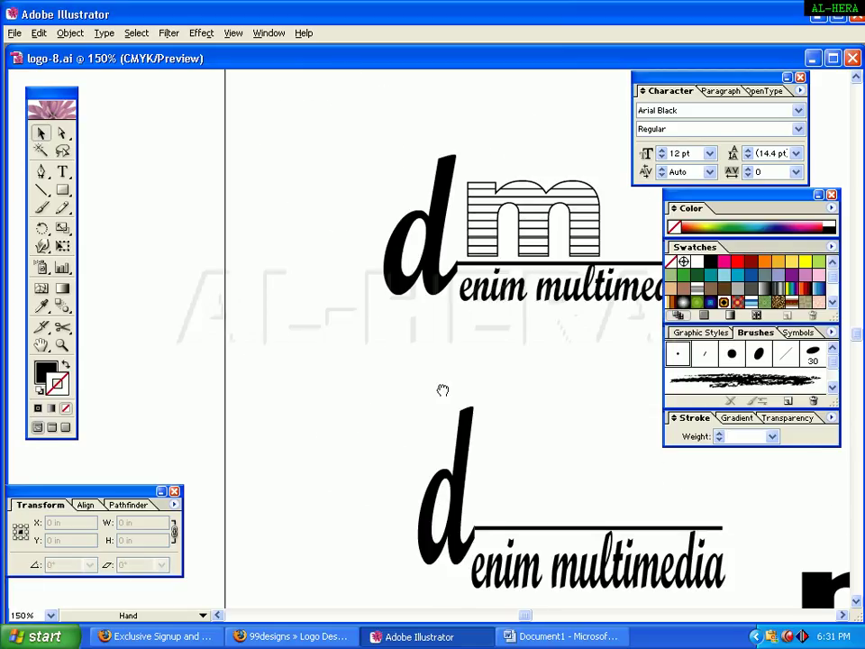
left_click(42, 172)
left_click(64, 365)
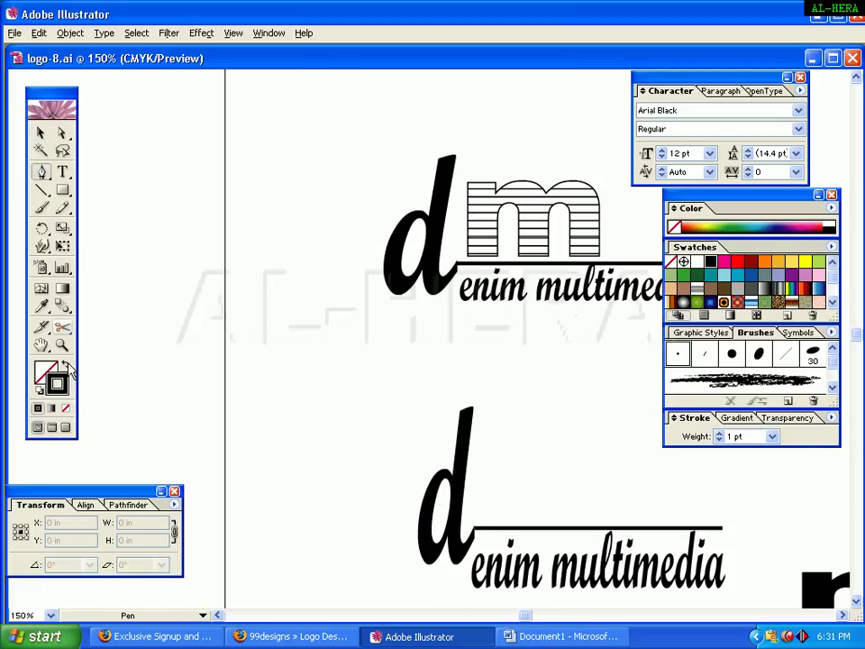
left_click(163, 278)
left_click(326, 278)
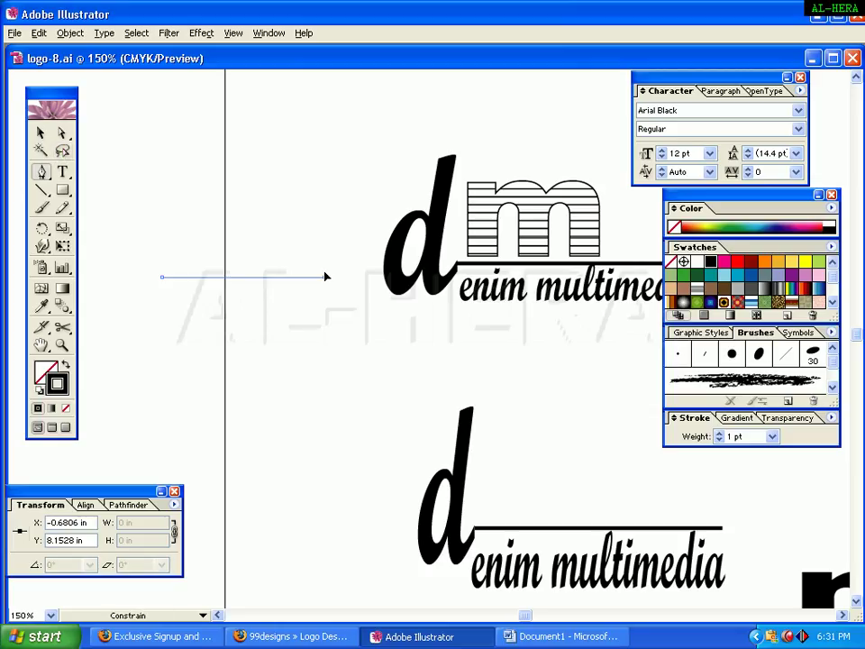
left_click(40, 134)
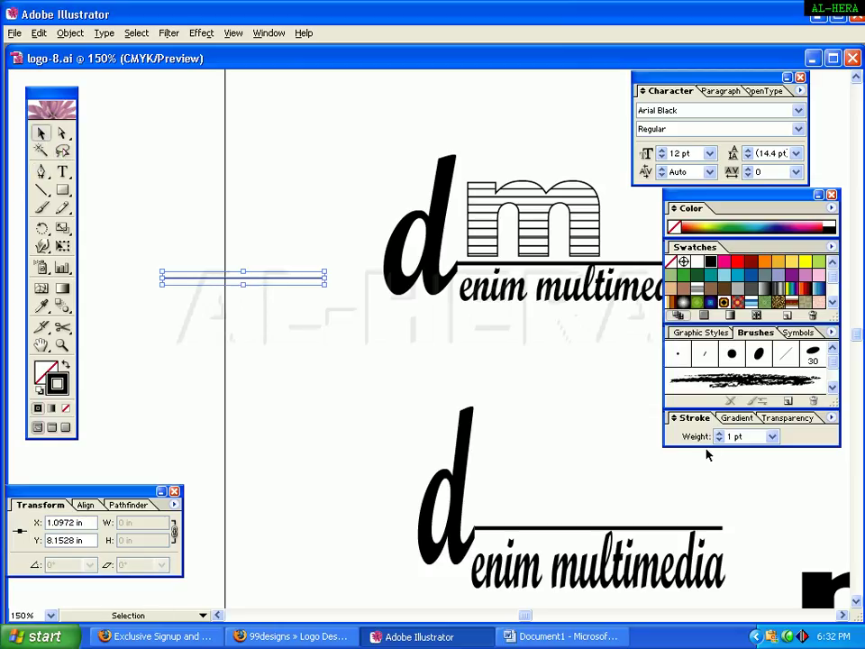
left_click(389, 390)
Step: Duplicate the horizontal line beside the original logo straight down, about 0.05 in below it
left_click(271, 279)
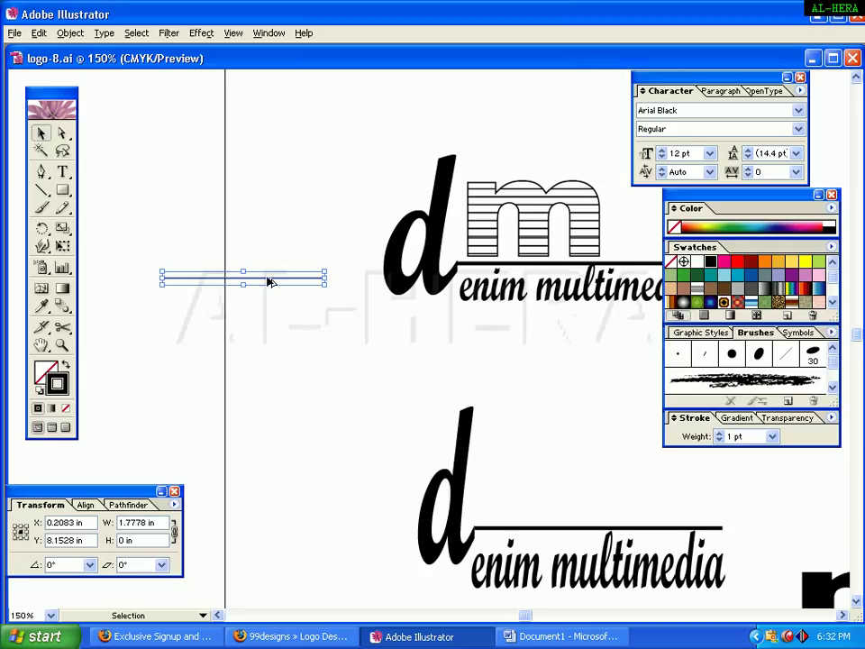
left_click_drag(266, 282, 267, 283)
key("shift")
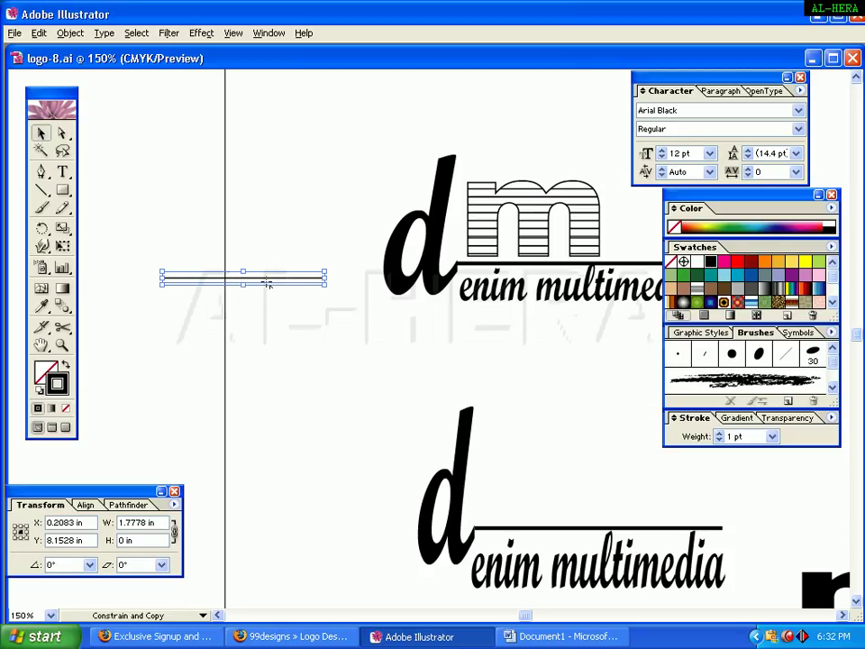
left_click_drag(266, 283, 266, 287)
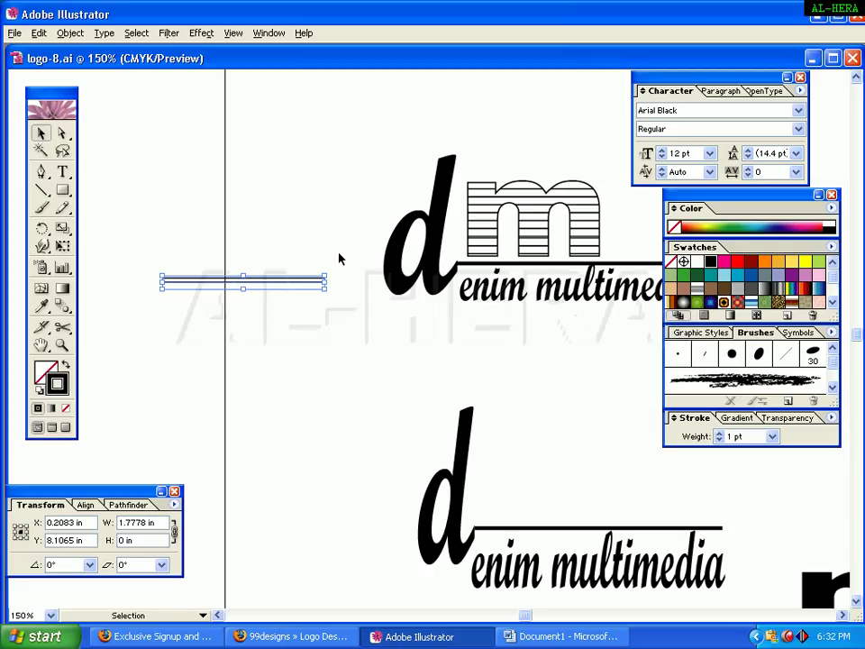
Step: Repeat the line duplication downward at the same spacing to build an evenly spaced stack about 0.79 in tall
key("ctrl+d")
key("ctrl+d")
key("ctrl+d")
key("ctrl+d")
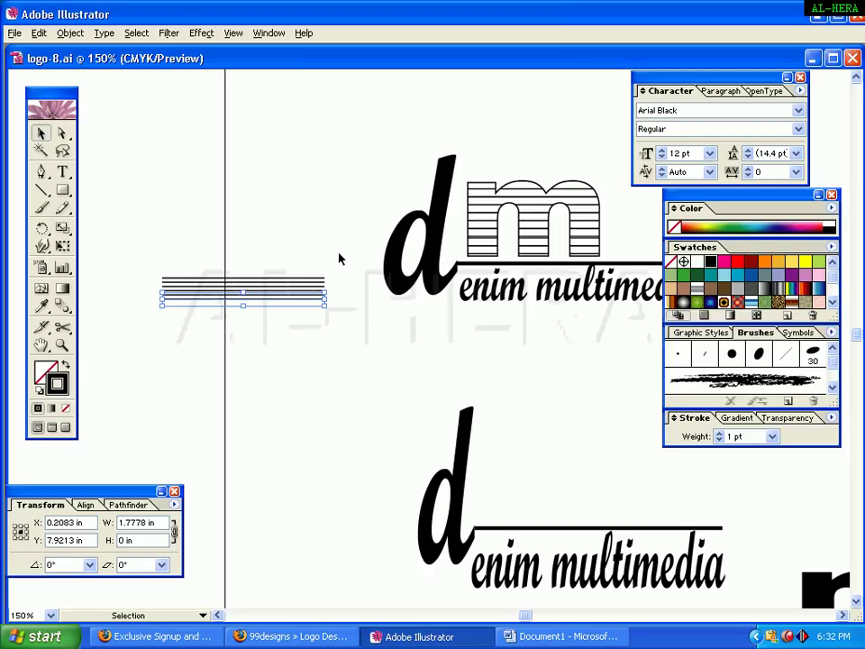
key("ctrl+d")
key("ctrl+d")
key("ctrl+d")
key("ctrl+d")
key("ctrl+d")
key("ctrl+d")
key("ctrl+d")
key("ctrl+d")
key("ctrl+d")
key("ctrl+d")
key("ctrl+d")
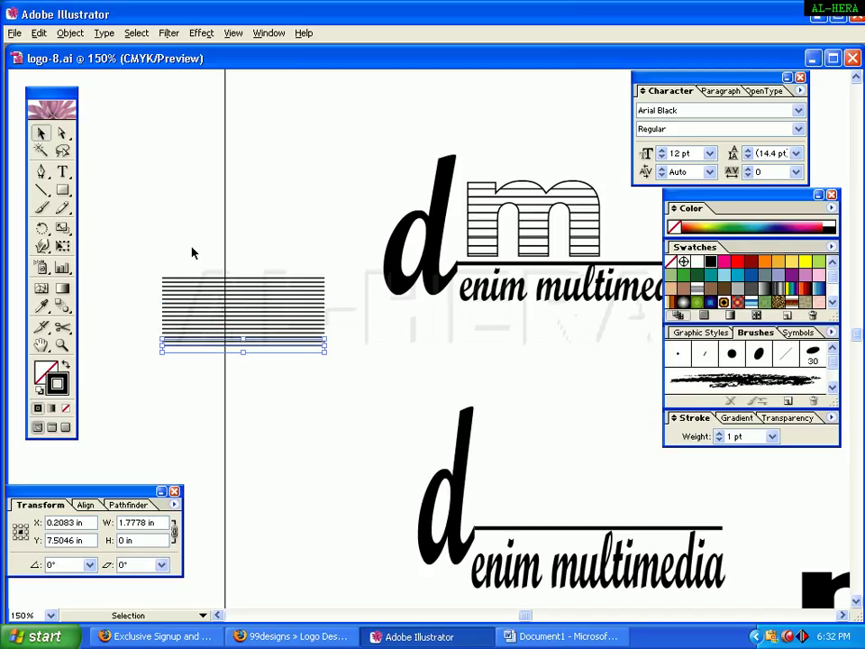
key("ctrl+d")
key("ctrl+d")
Step: Select all the stacked horizontal lines and group them
left_click_drag(153, 243, 218, 353)
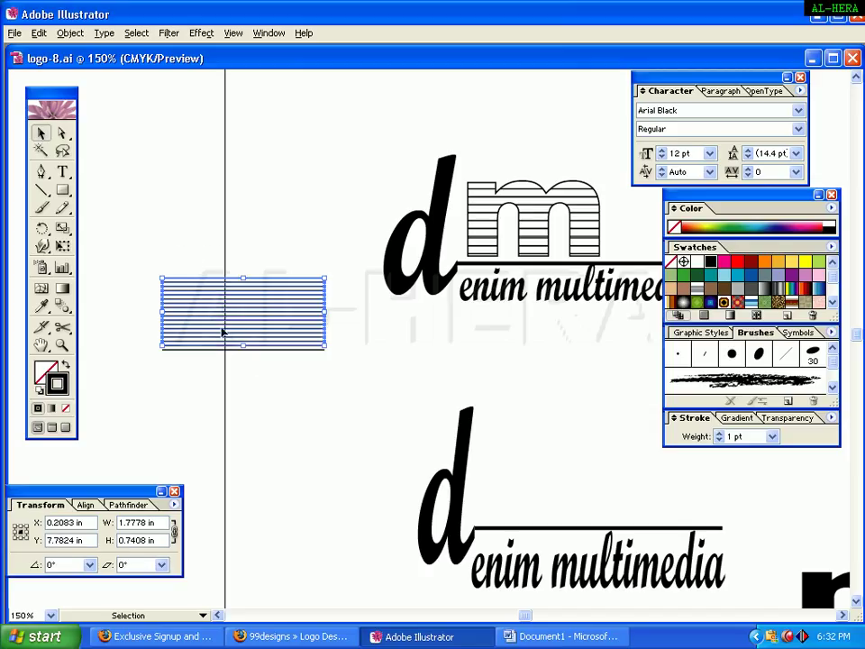
left_click_drag(175, 252, 248, 397)
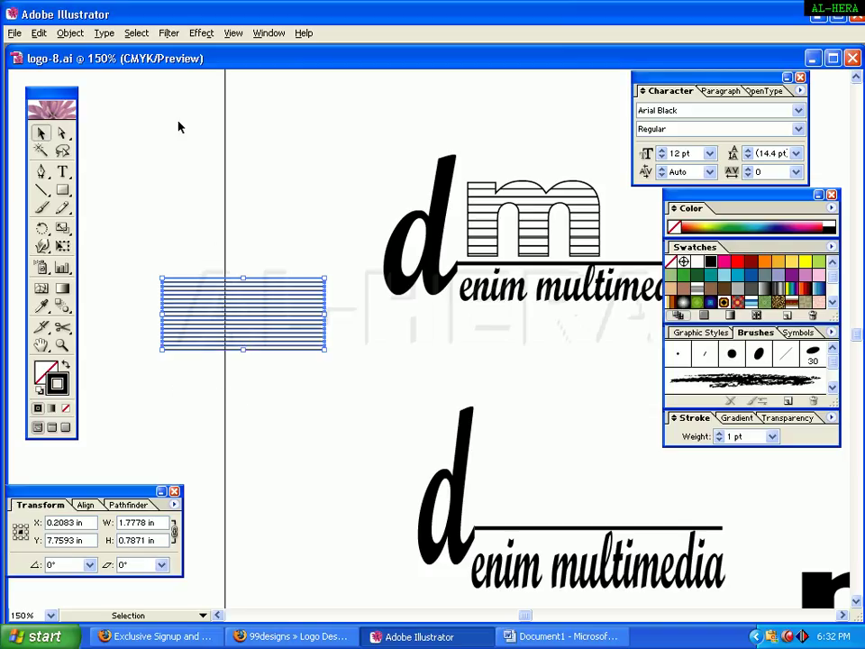
left_click(70, 32)
left_click(99, 89)
Step: Save the grouped lines as a new pattern swatch and delete the original line group from the artboard
left_click_drag(725, 206, 669, 205)
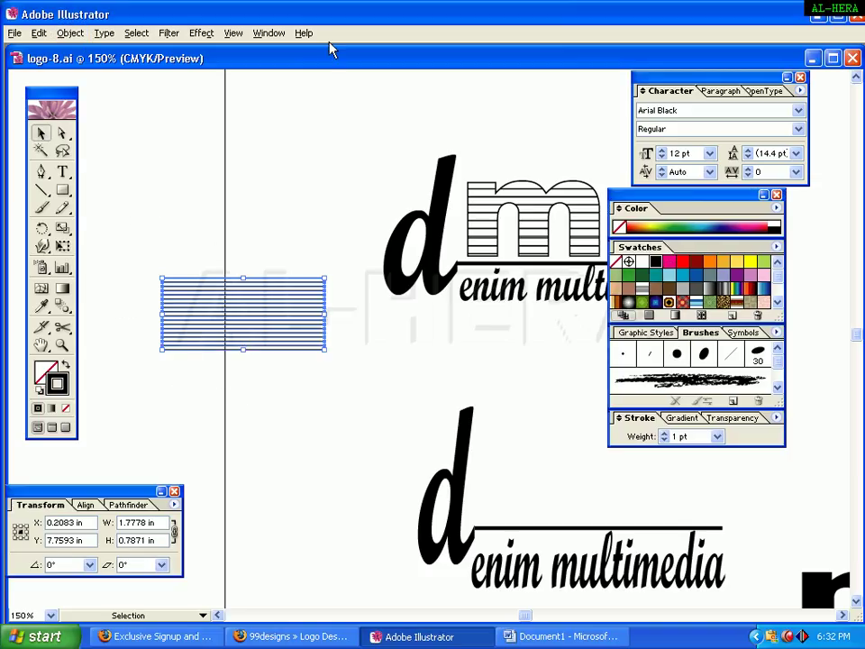
left_click(269, 32)
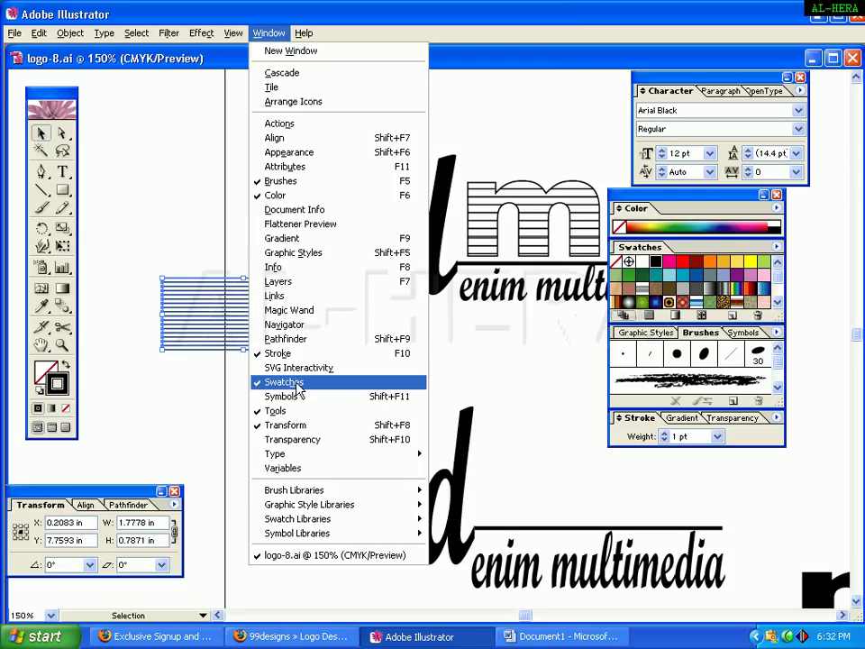
left_click(228, 338)
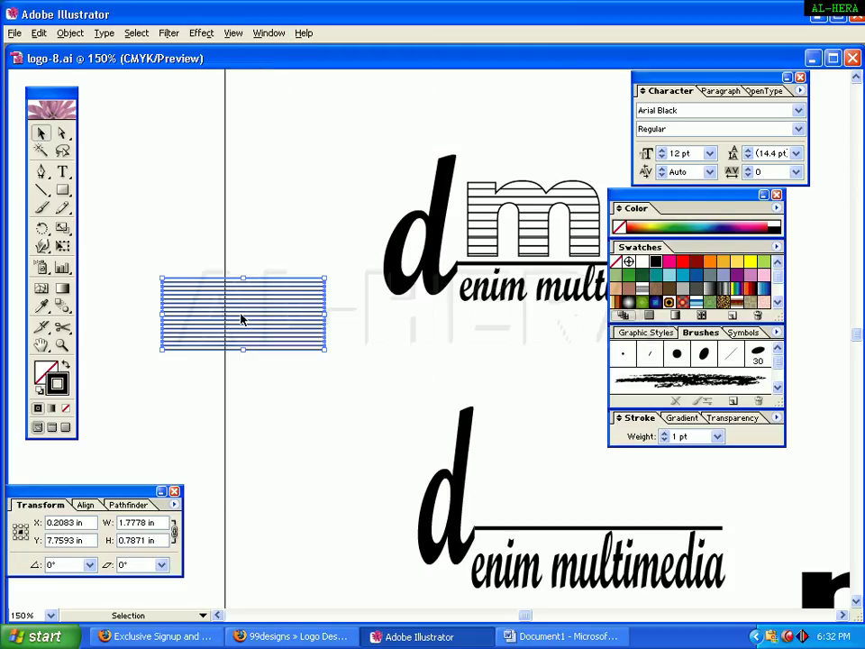
left_click_drag(241, 319, 535, 326)
left_click(333, 334)
left_click(289, 345)
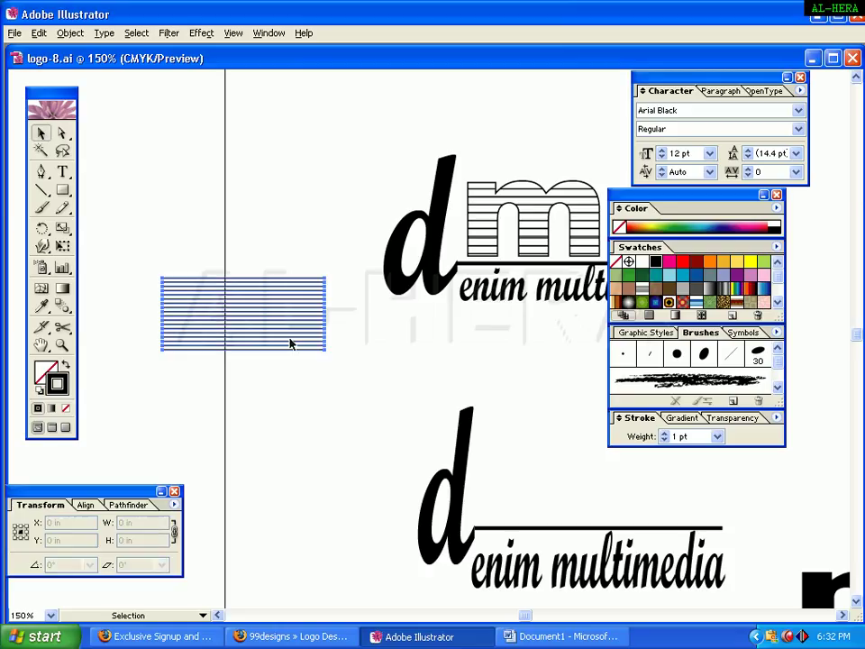
left_click_drag(290, 345, 647, 394)
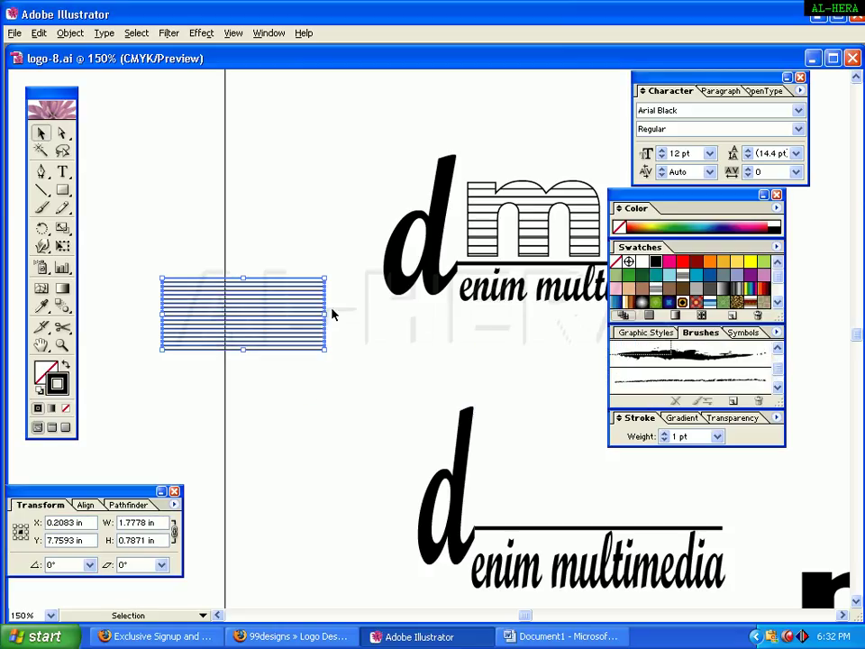
key("Delete")
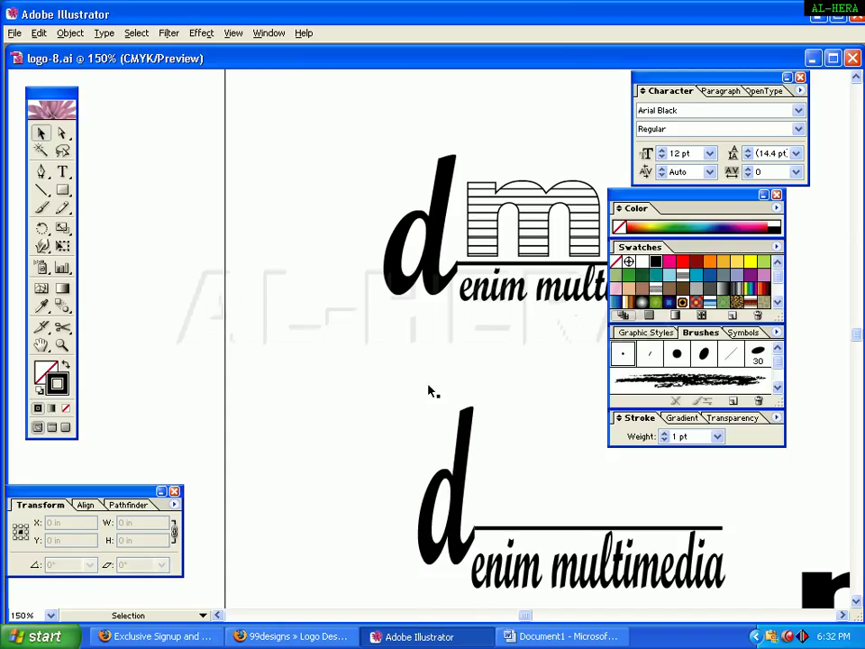
Step: Move the Arial Black "m" to the empty area below left of the original logo and fill it with the striped pattern swatch
left_click(455, 464)
left_click_drag(824, 605, 259, 438)
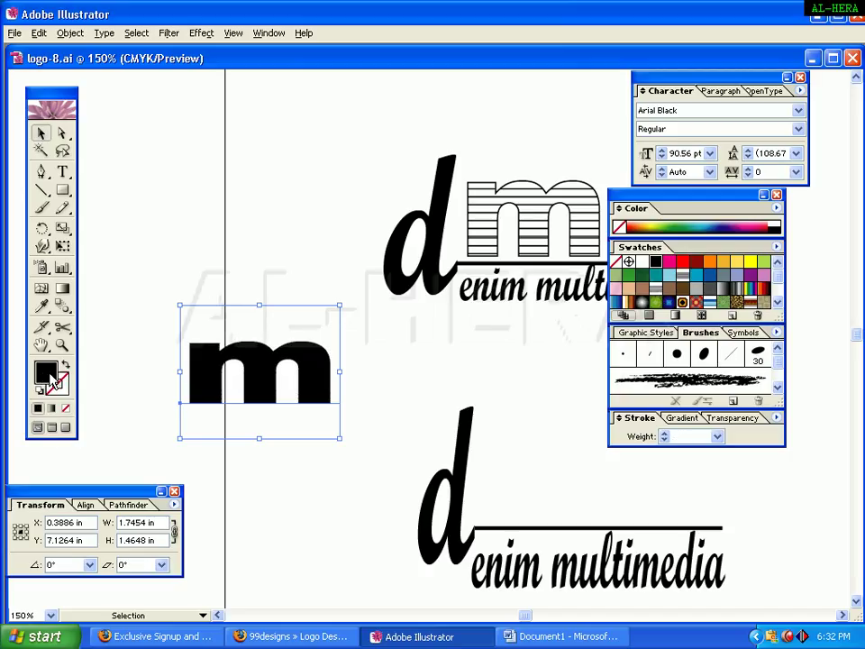
left_click(682, 275)
left_click(231, 366)
left_click(252, 359)
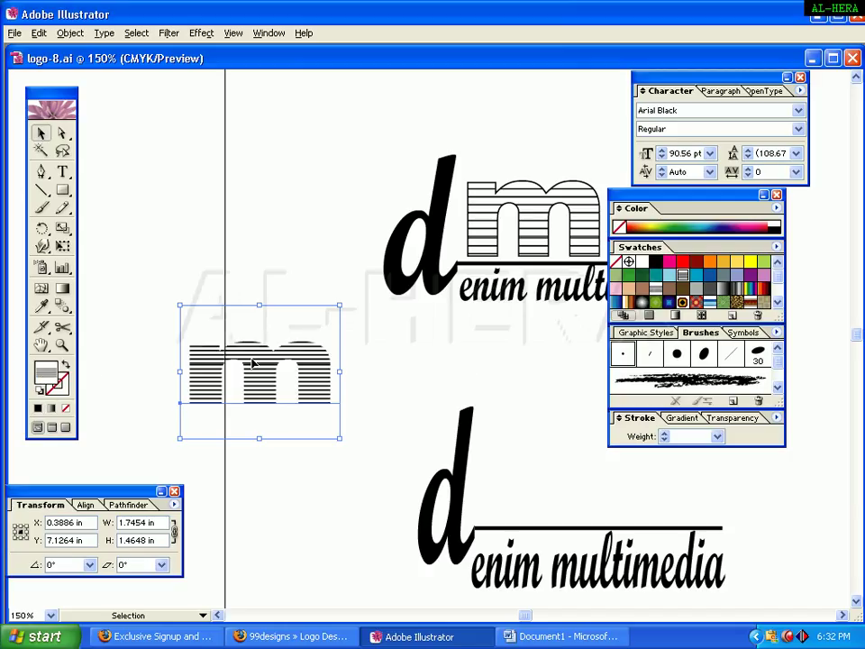
Step: Stretch the striped "m" vertically to about 1.58 in tall and place it beside the new d, above the underline
left_click_drag(259, 305, 262, 295)
left_click(352, 352)
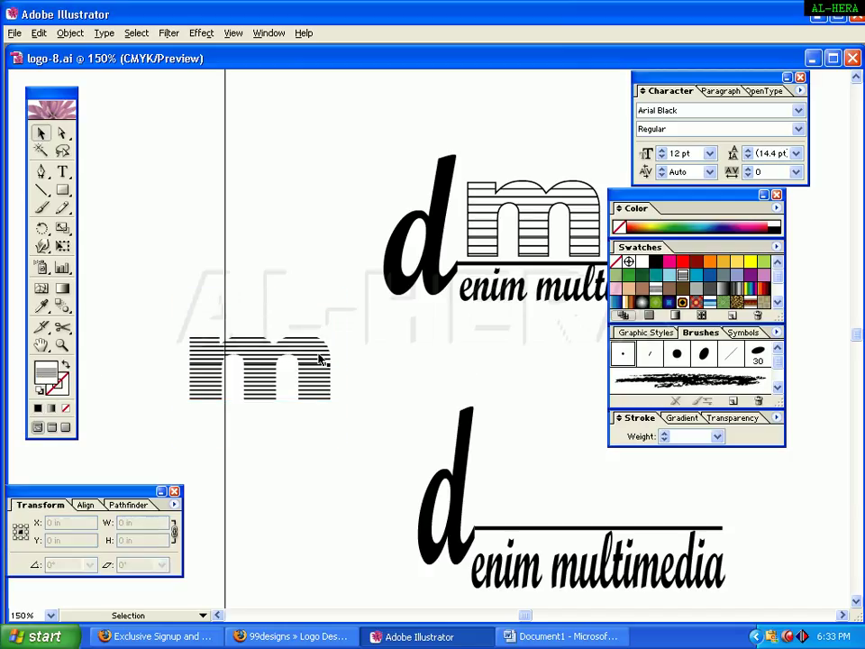
left_click_drag(522, 395, 318, 262)
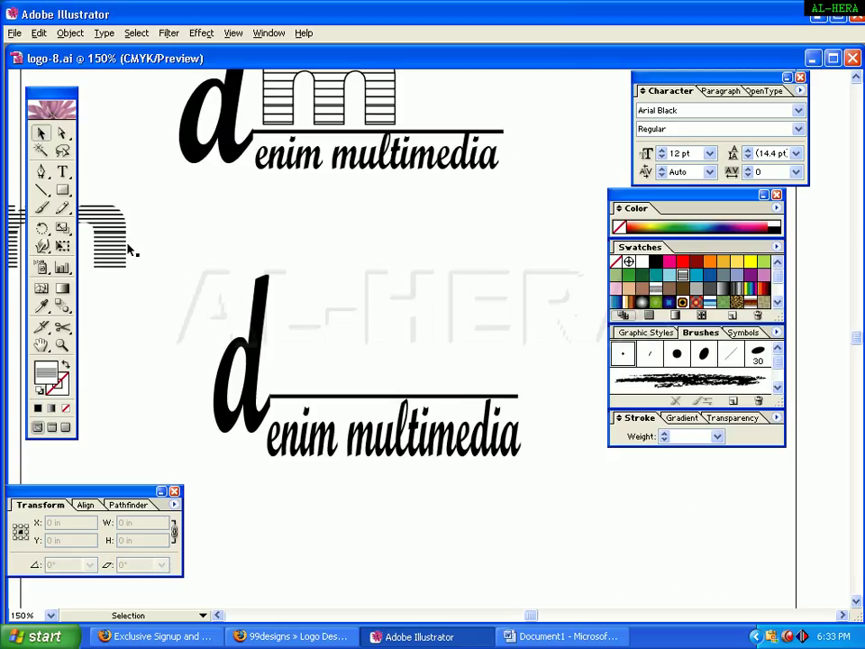
left_click_drag(129, 252, 423, 360)
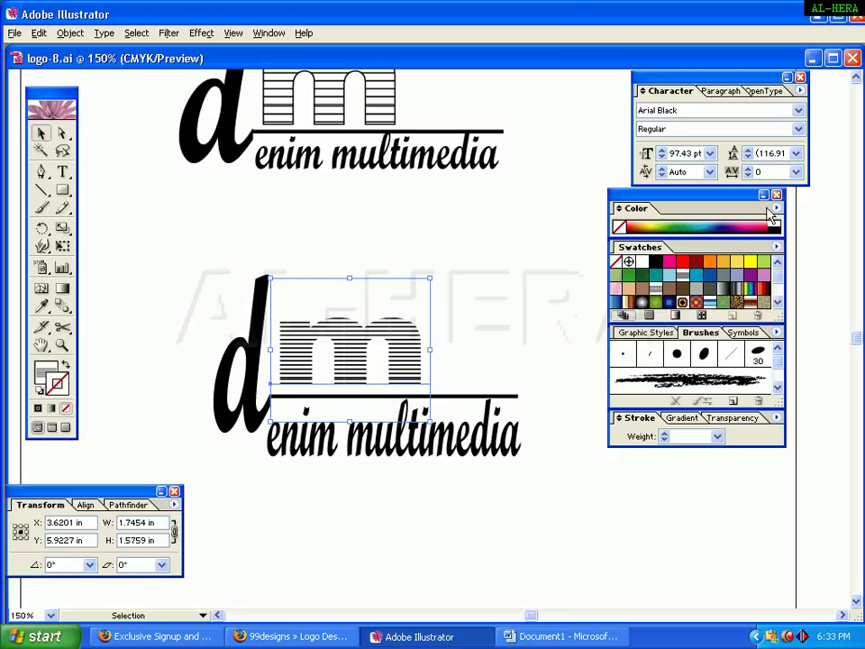
Step: Give the striped "m" a 1 pt black stroke and move it down closer to the underline
left_click(655, 262)
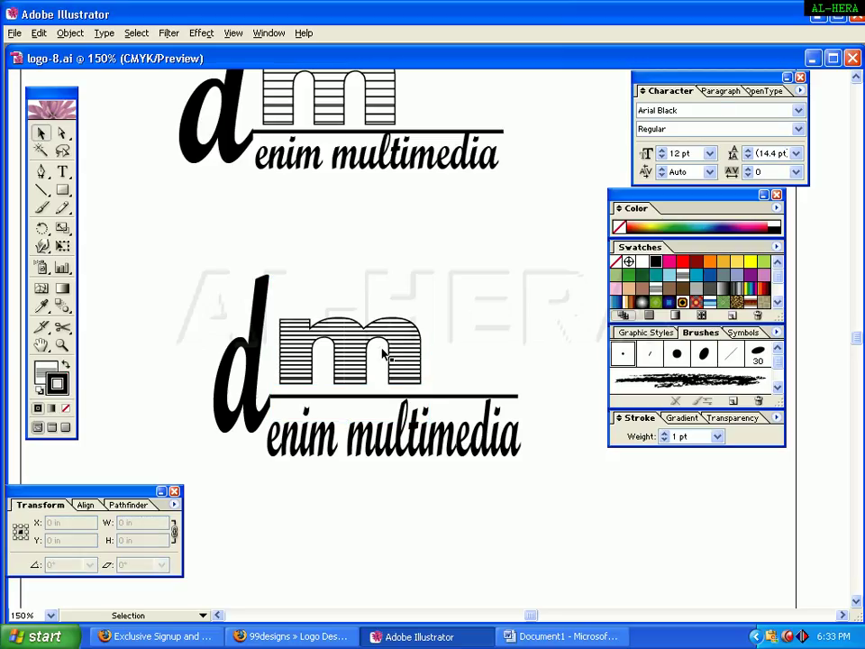
left_click_drag(355, 351, 353, 360)
left_click(525, 280)
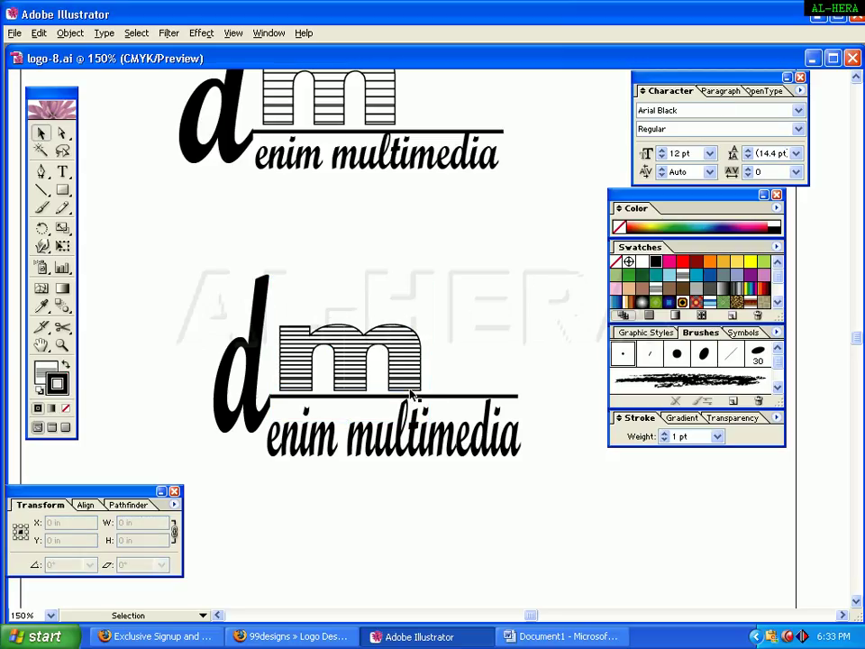
Step: Group the d, striped "m", underline and "enim multimedia" of the new logo and scale the group down proportionally
left_click_drag(509, 482, 162, 180)
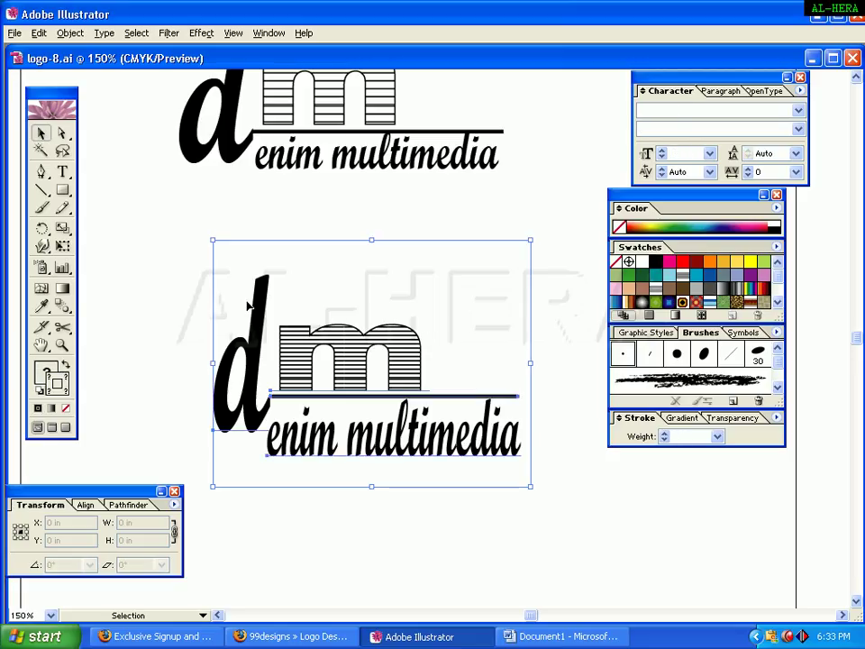
left_click(103, 90)
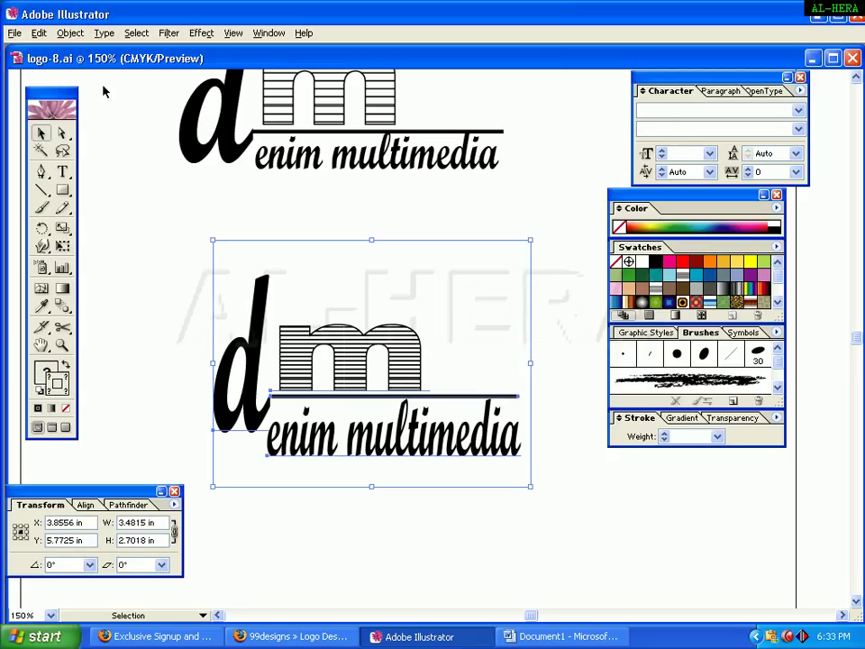
left_click(116, 348)
left_click(294, 345)
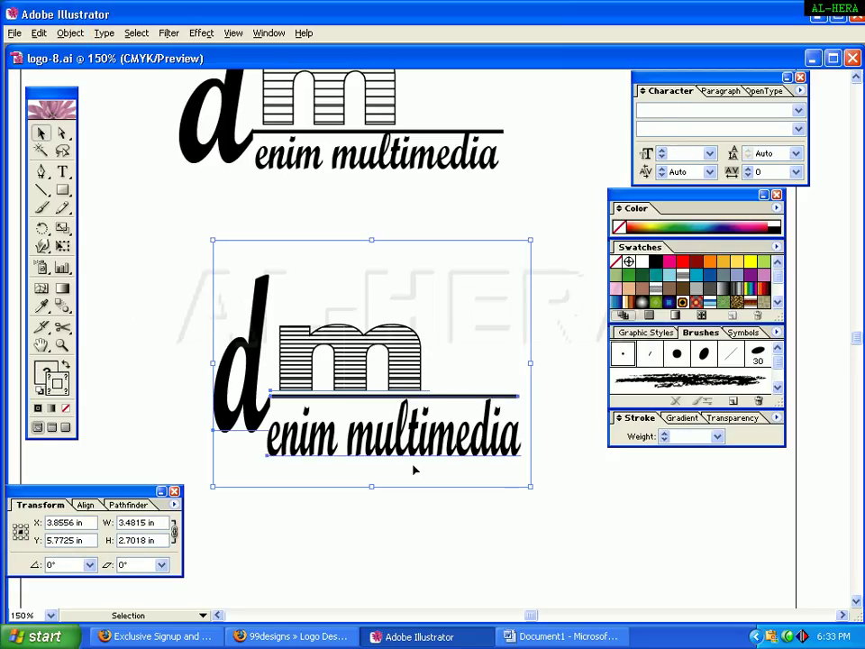
left_click_drag(531, 238, 476, 282)
left_click(562, 309)
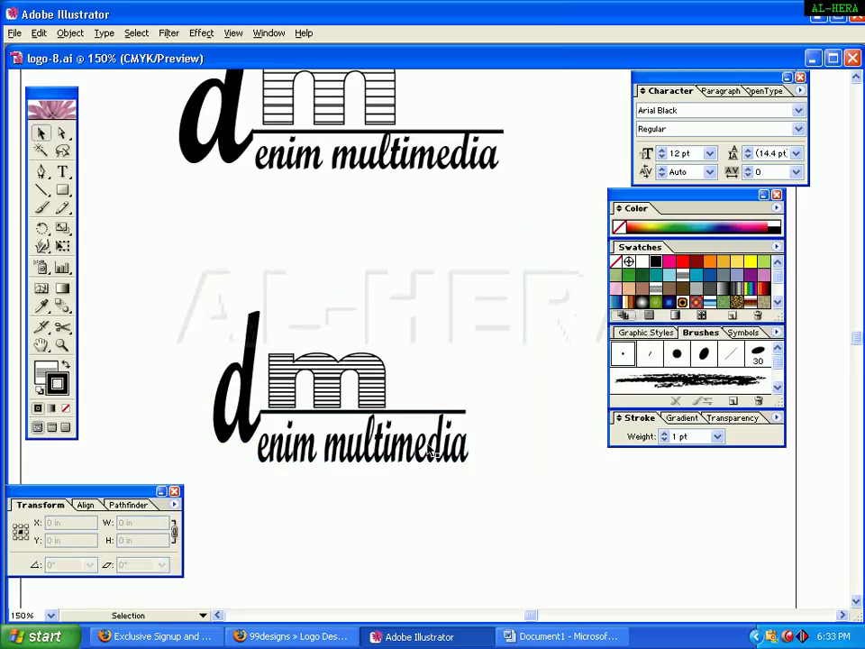